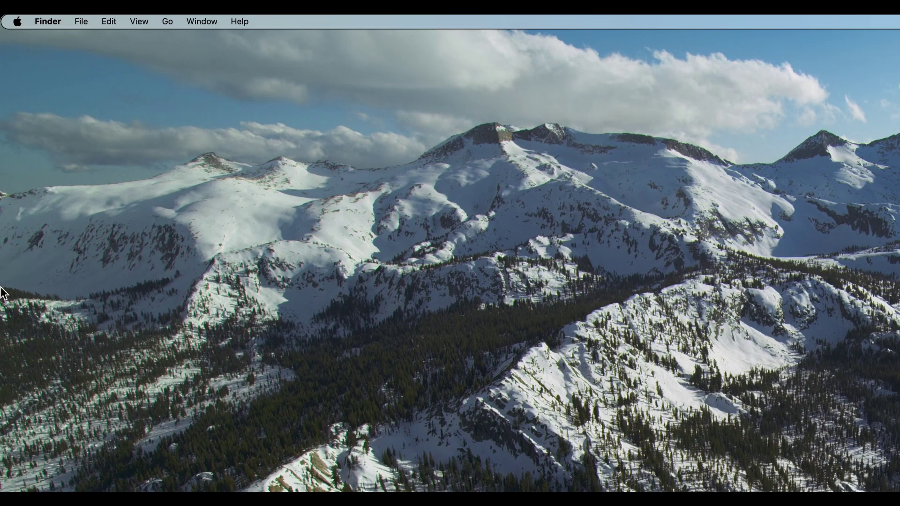
# Step: Check the Mac mini's specs (Apple M2, macOS Sonoma 14.2.1) in About This Mac
pyautogui.click(17, 21)
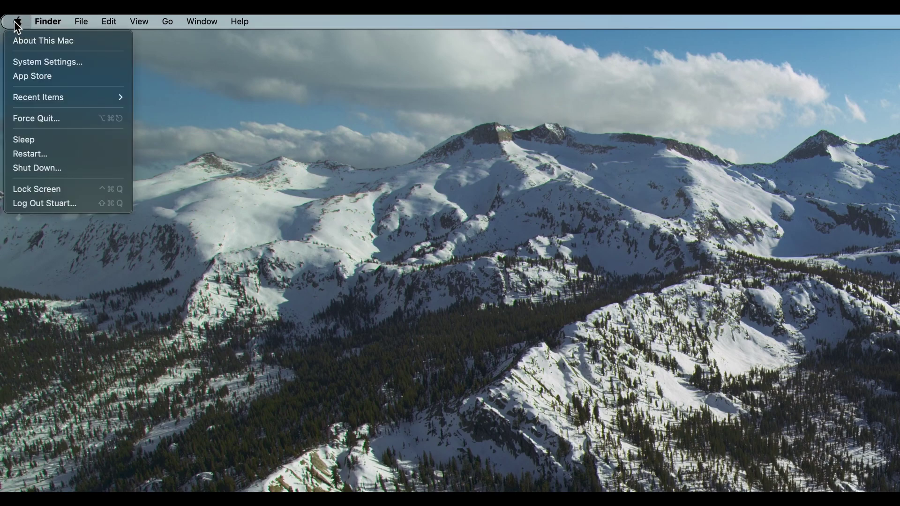
pyautogui.click(21, 46)
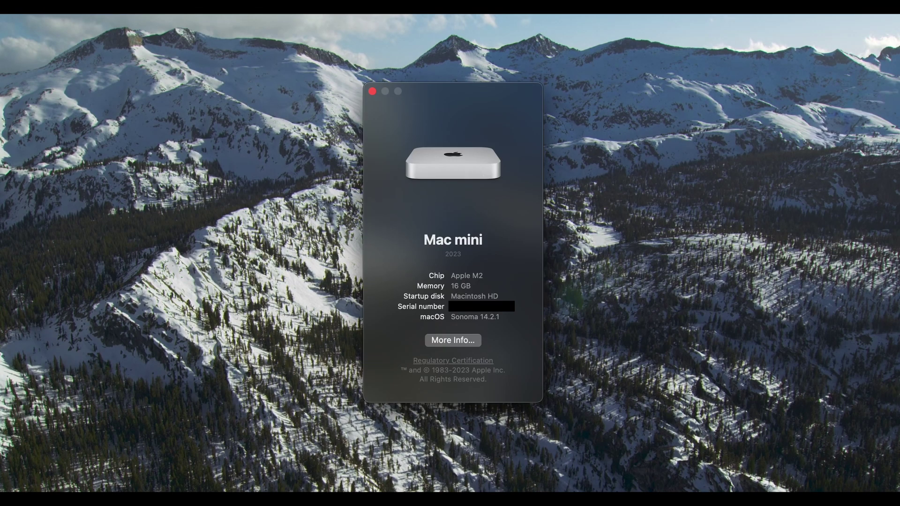
pyautogui.click(420, 319)
pyautogui.moveTo(419, 318); pyautogui.dragTo(416, 315)
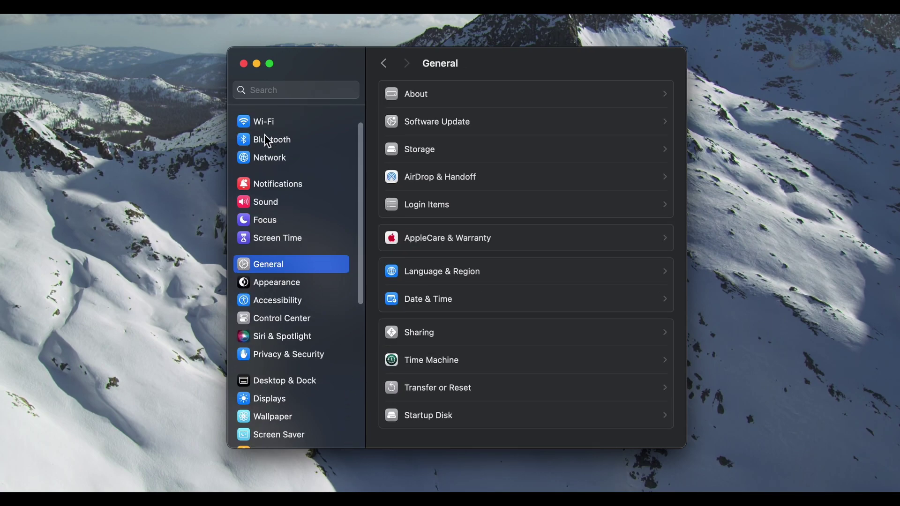
# Step: Show the Bluetooth pane so the DUALSHOCK 4 Wireless Controller appears under Nearby Devices
pyautogui.click(267, 140)
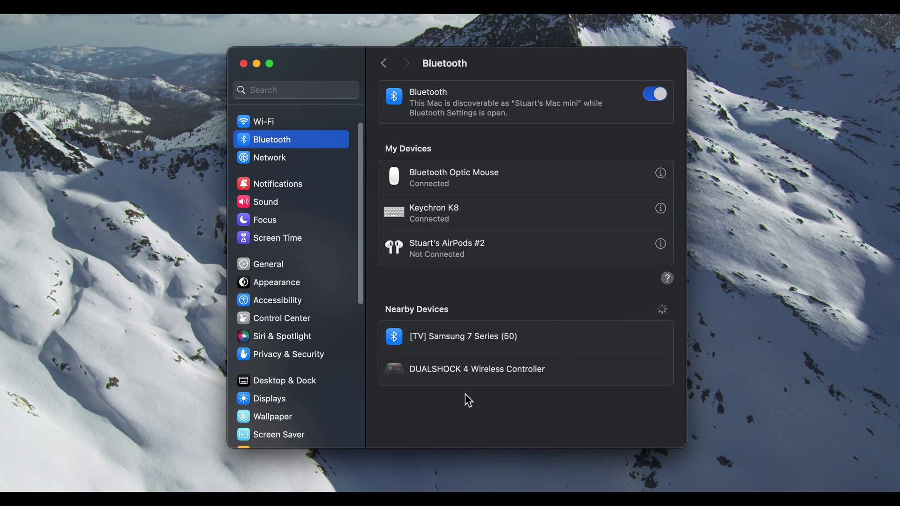
# Step: Connect the DUALSHOCK 4 Wireless Controller listed under Nearby Devices
pyautogui.moveTo(424, 375)
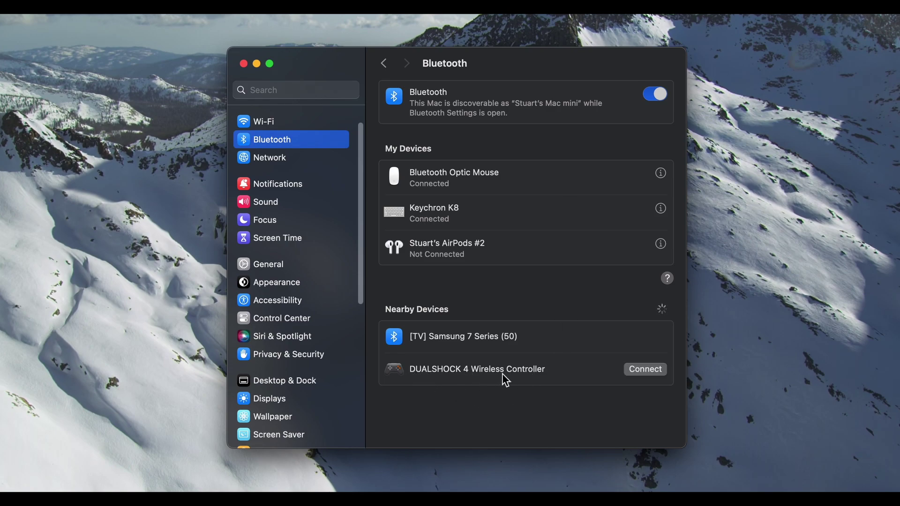
pyautogui.click(655, 373)
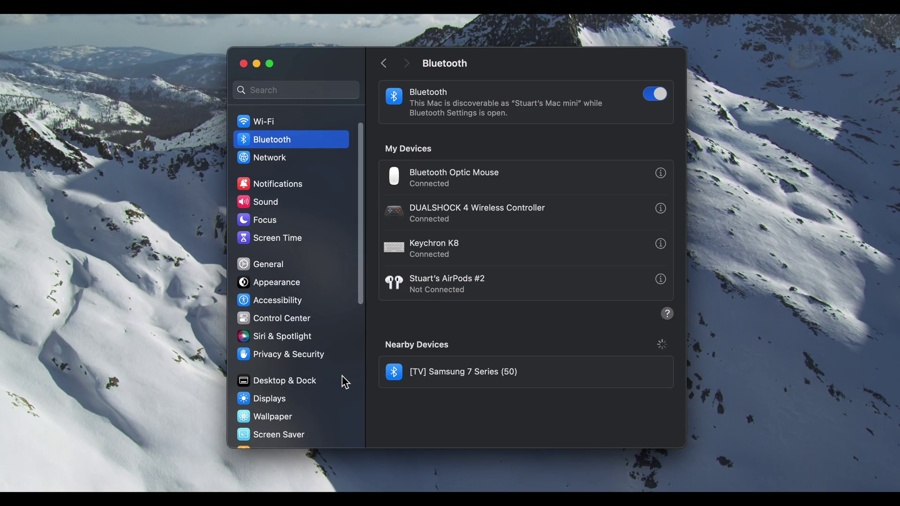
# Step: Assign the Tomb Raider profile to the DUALSHOCK 4 in Game Controllers
pyautogui.scroll(-5, 315, 155)
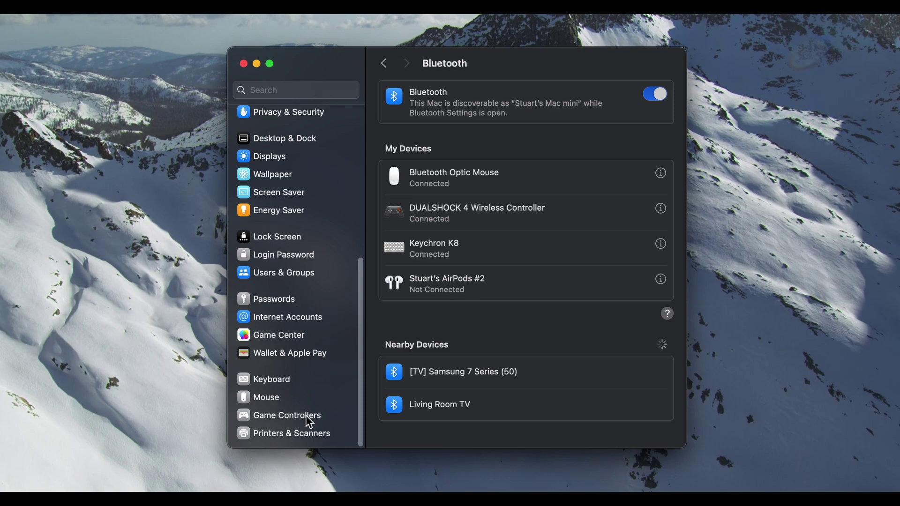
pyautogui.click(280, 421)
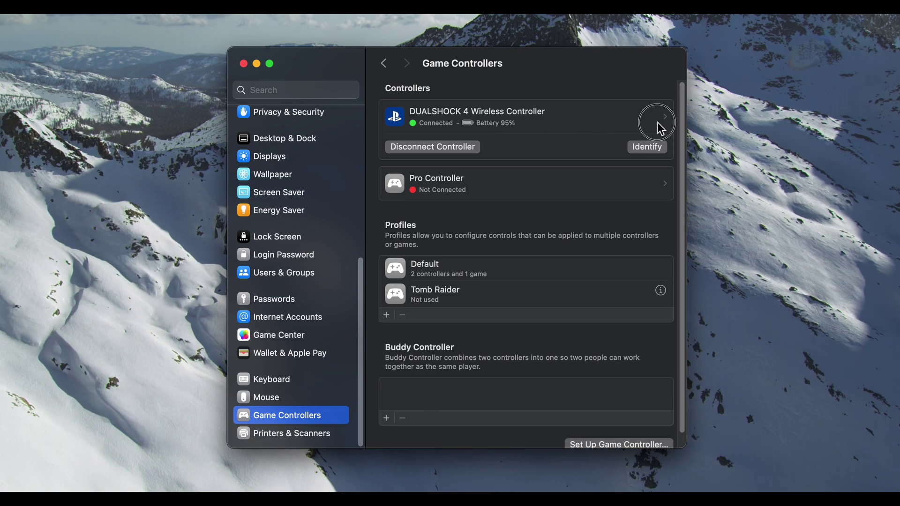
pyautogui.click(658, 123)
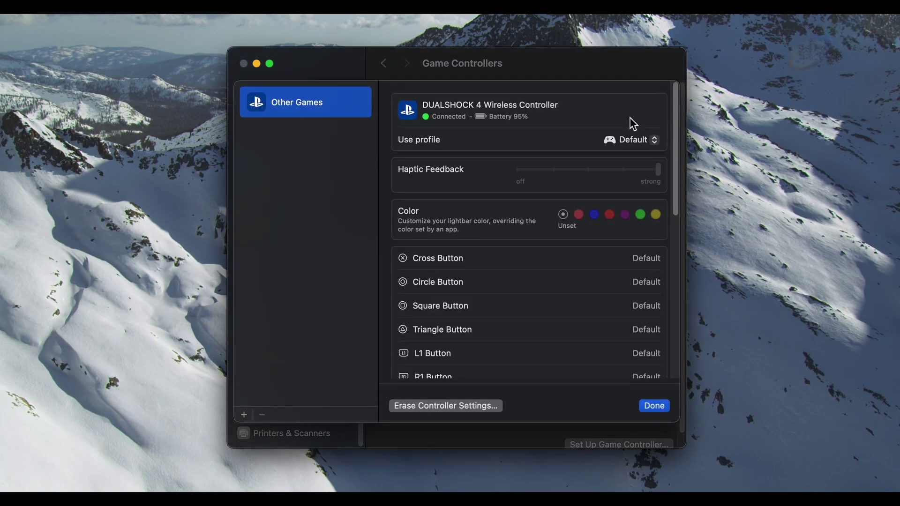
pyautogui.click(629, 144)
pyautogui.click(635, 163)
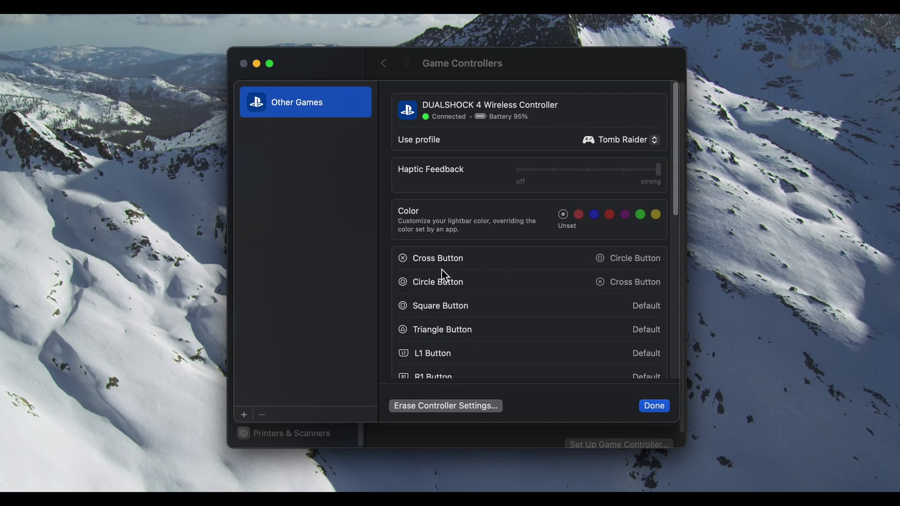
pyautogui.press('Return')
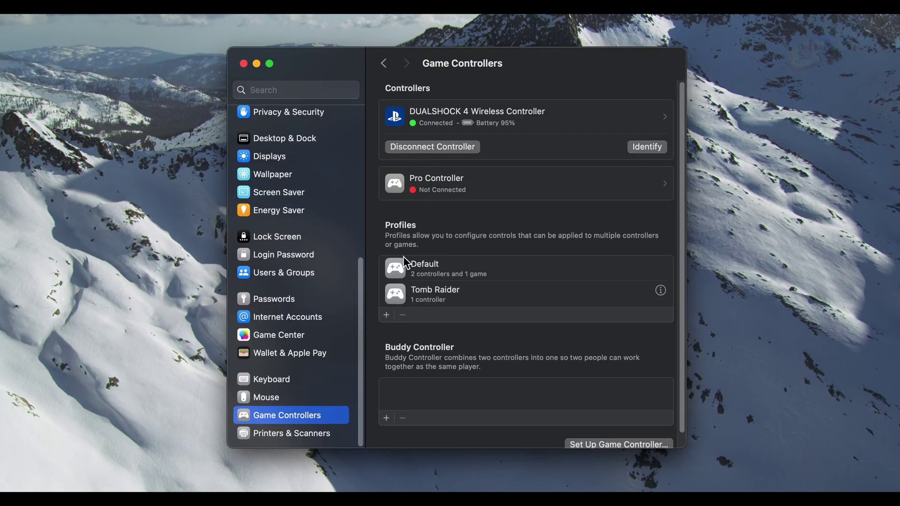
# Step: Create the red Doom! profile, remapping Left Shoulder→Right Shoulder, Right Shoulder→Left Trigger, Left Trigger→Right Trigger
pyautogui.click(388, 314)
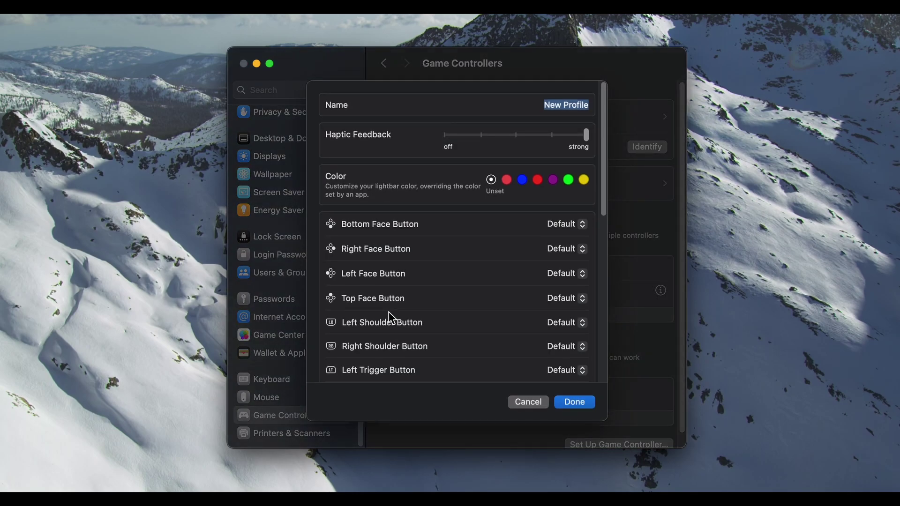
pyautogui.click(538, 179)
pyautogui.scroll(-3, 558, 215)
pyautogui.click(573, 246)
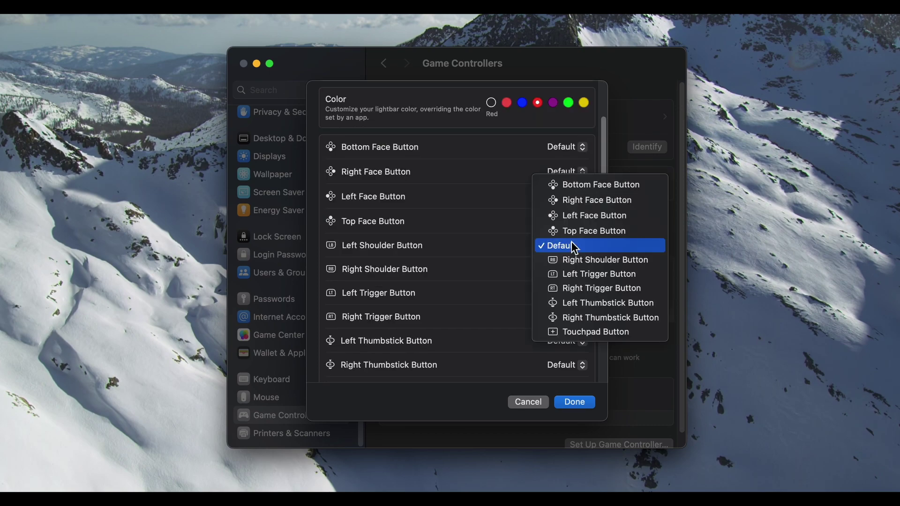
pyautogui.click(581, 260)
pyautogui.click(565, 269)
pyautogui.click(549, 282)
pyautogui.click(565, 292)
pyautogui.click(572, 307)
pyautogui.click(561, 318)
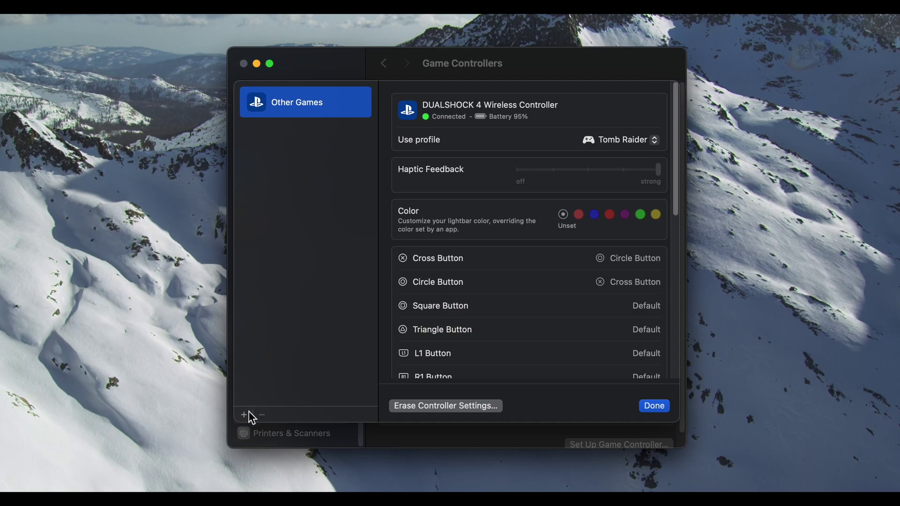
pyautogui.click(243, 415)
# Step: Add Asphalt9 to the controller's games and set it to use the Doom! profile
pyautogui.click(307, 86)
pyautogui.click(665, 280)
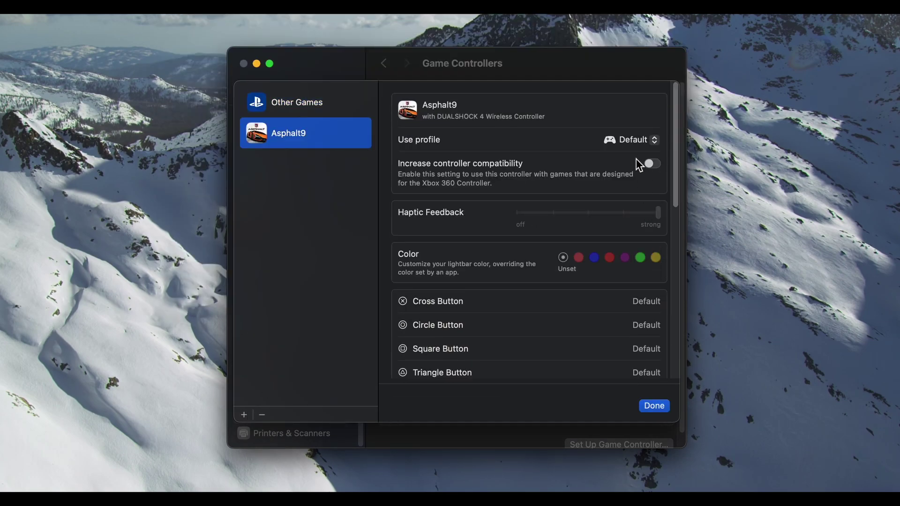
pyautogui.click(630, 139)
pyautogui.click(632, 168)
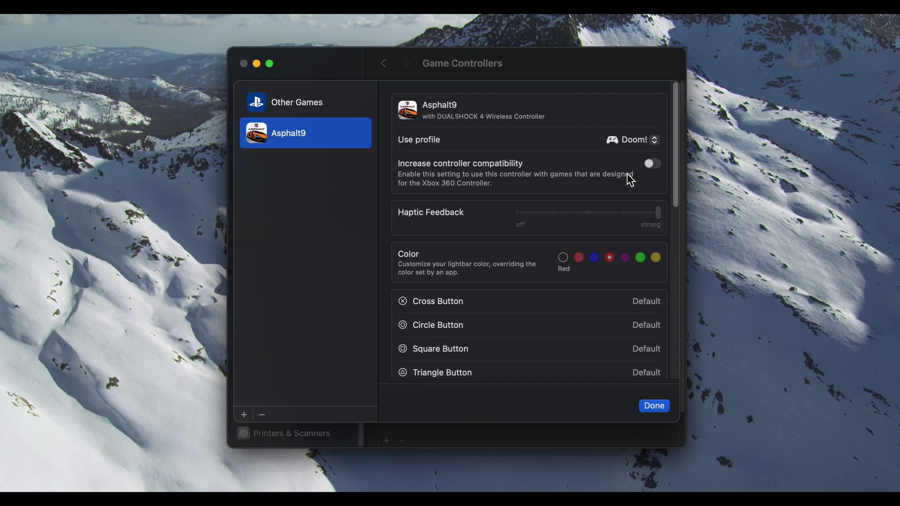
pyautogui.click(646, 408)
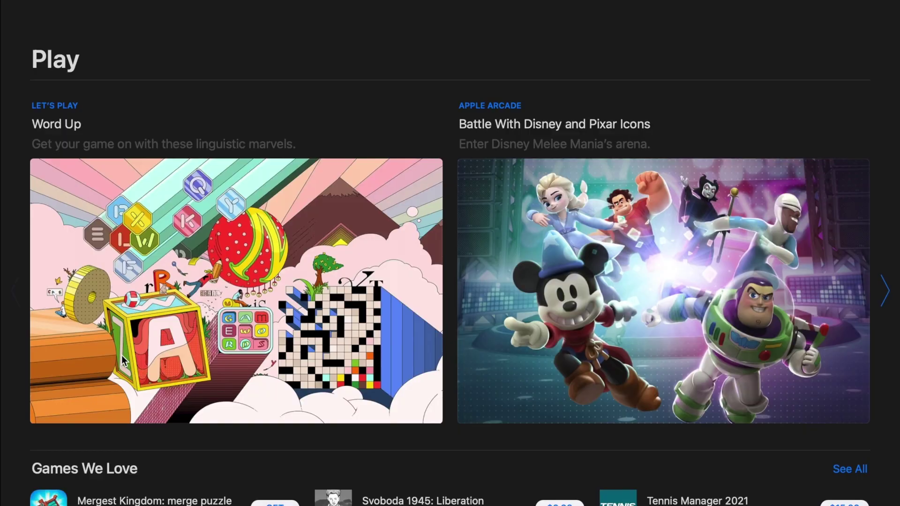
# Step: Browse the Play With a Controller games and look over the Dadish 2 page
pyautogui.scroll(-5, 122, 355)
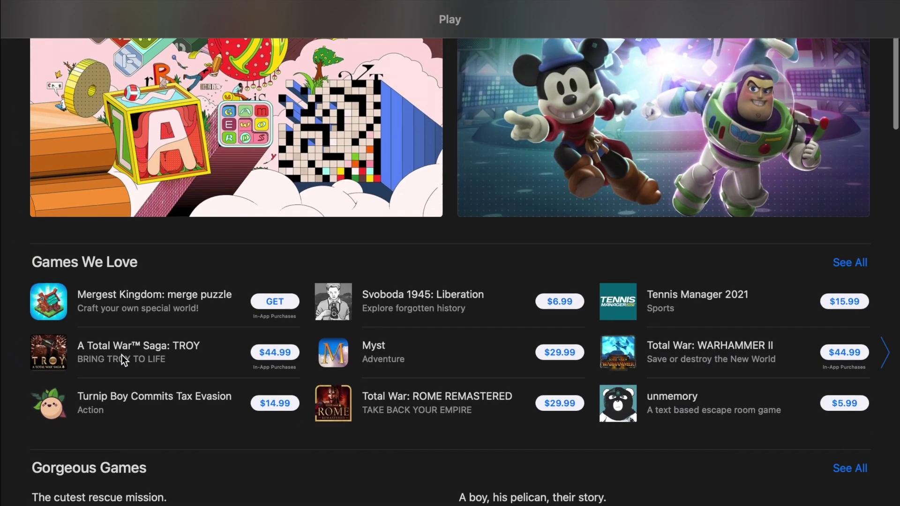
pyautogui.scroll(-5, 122, 355)
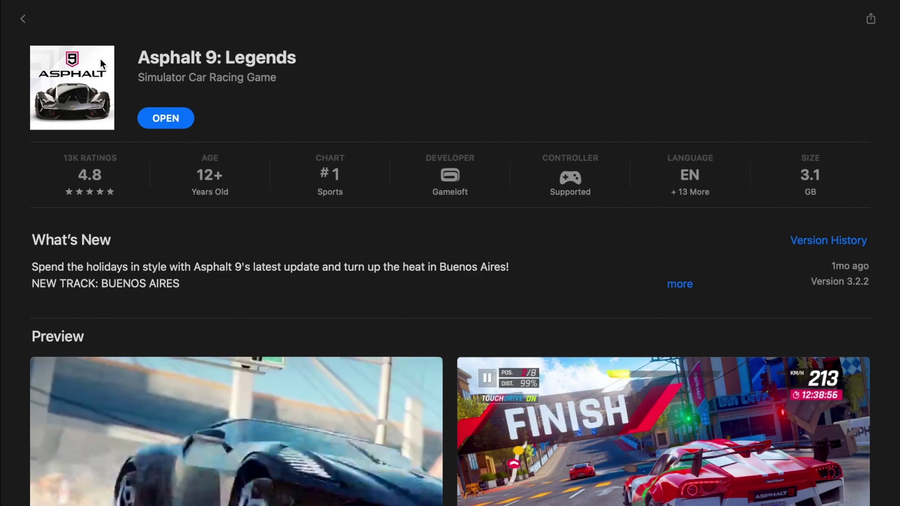
pyautogui.click(24, 19)
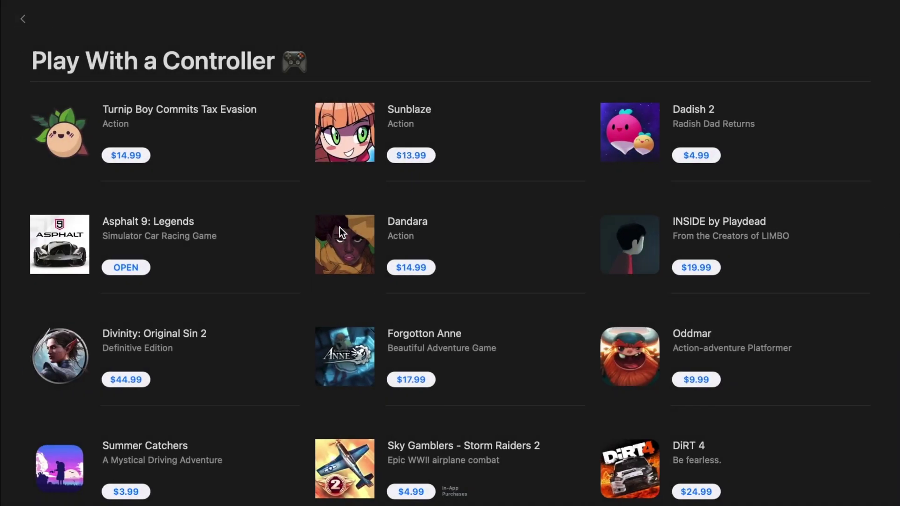
pyautogui.click(622, 129)
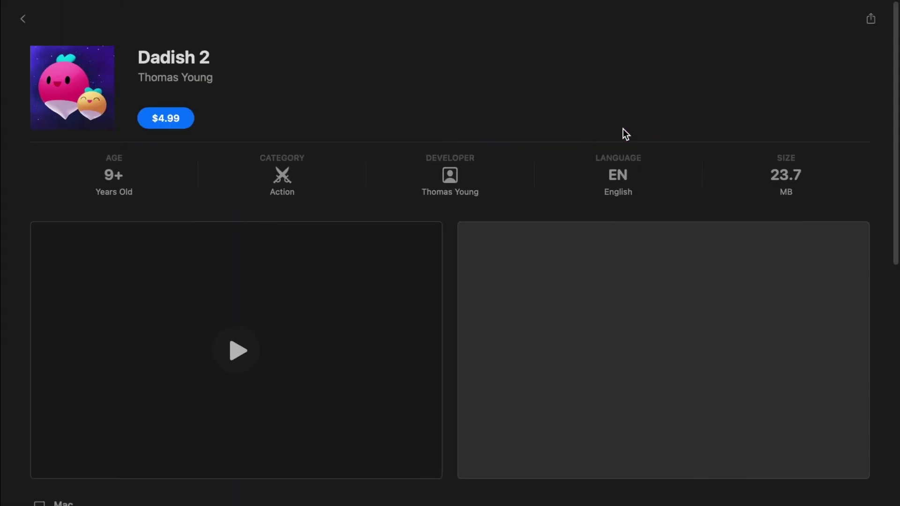
pyautogui.scroll(-5, 743, 392)
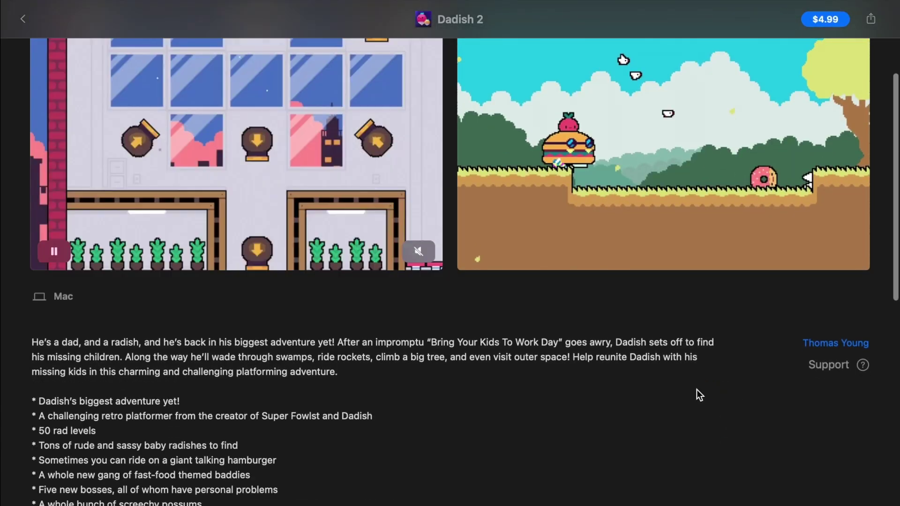
pyautogui.scroll(-5, 699, 395)
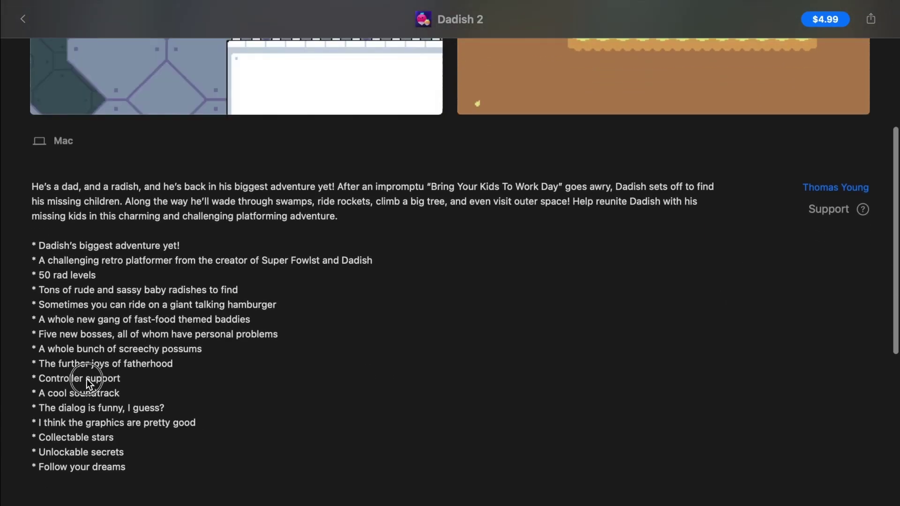
pyautogui.click(23, 20)
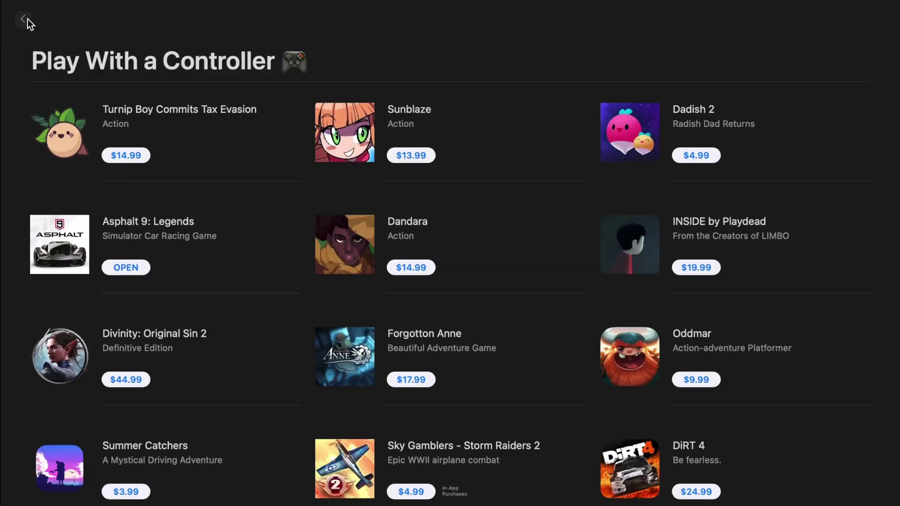
# Step: View Divinity: Original Sin 2, then scroll through the NBA 2K22 Arcade Edition details
pyautogui.click(60, 352)
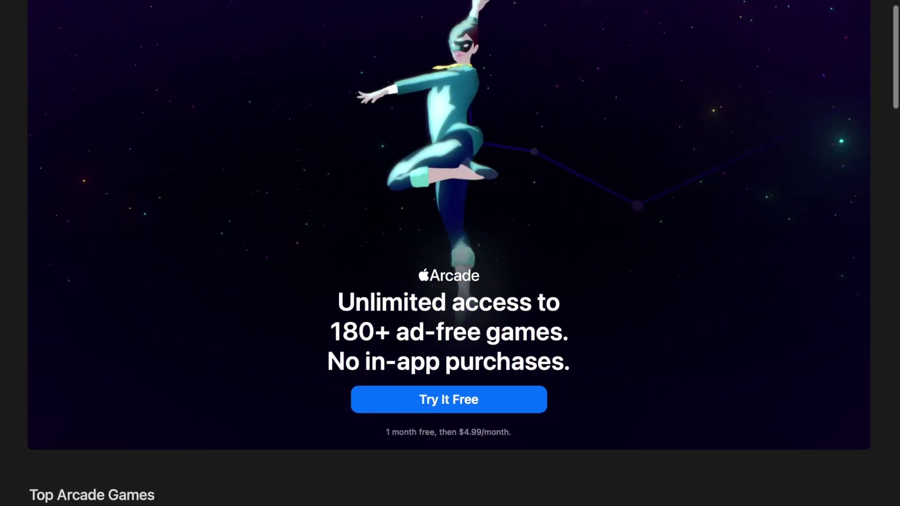
pyautogui.scroll(-3, 449, 253)
pyautogui.scroll(-2, 46, 347)
pyautogui.click(45, 347)
pyautogui.scroll(-3, 597, 430)
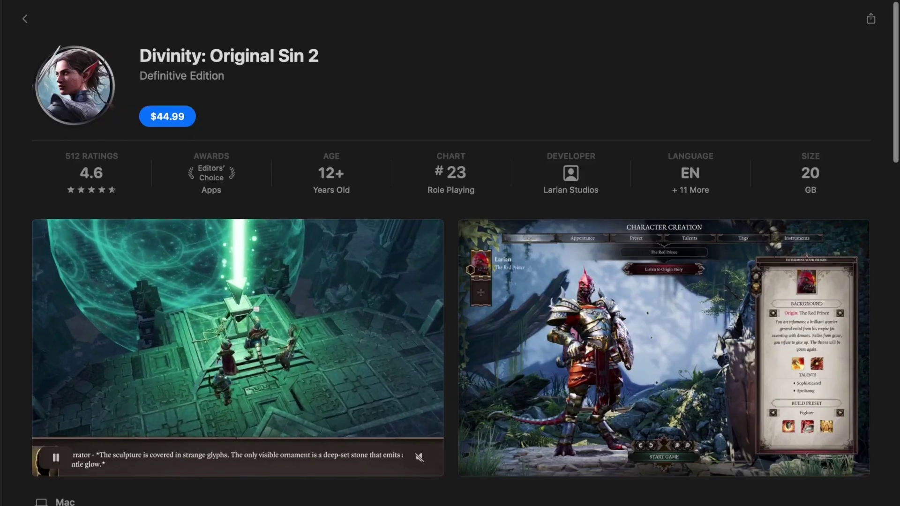
pyautogui.scroll(-2, 449, 253)
pyautogui.scroll(-2, 450, 253)
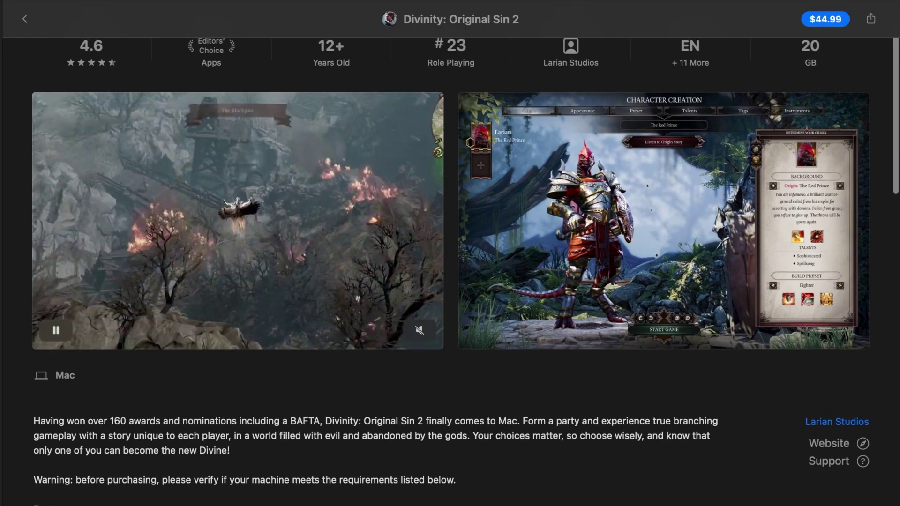
pyautogui.scroll(-2, 450, 253)
pyautogui.scroll(-5, 450, 253)
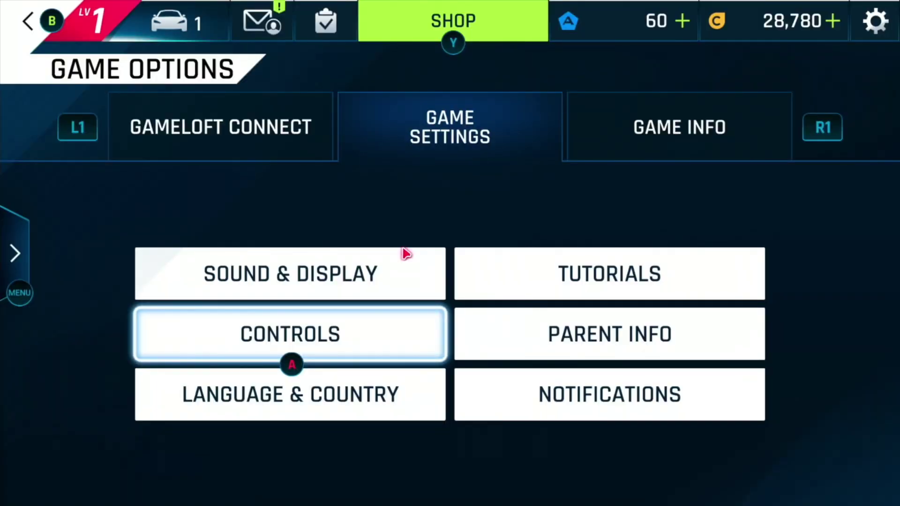
# Step: Open the CONTROLS settings from Asphalt 9's Game Settings
pyautogui.press('Return')
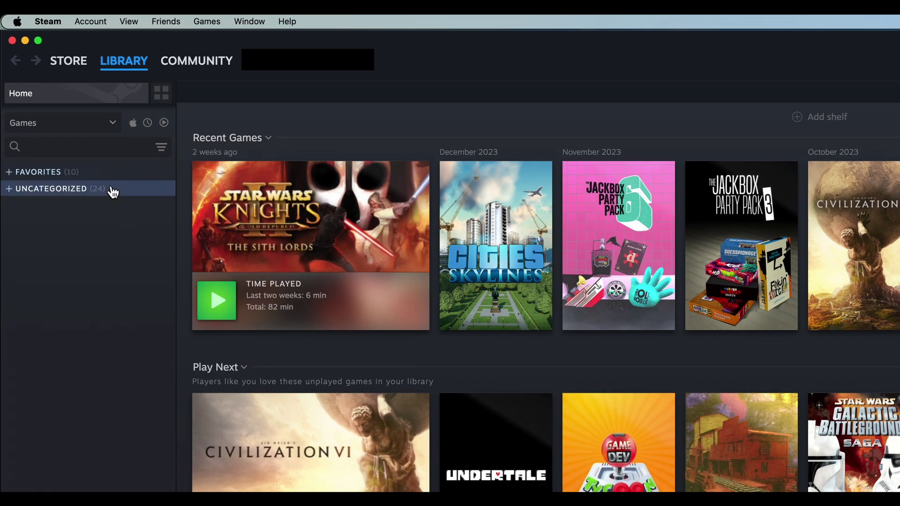
# Step: Review the PlayStation Controller Support choices in Steam's Controller settings, leaving them unchanged
pyautogui.click(64, 19)
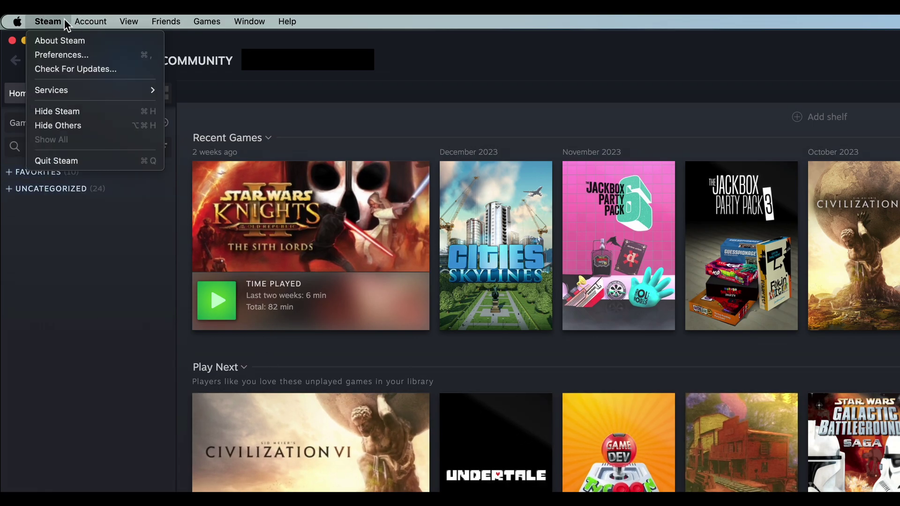
pyautogui.click(70, 55)
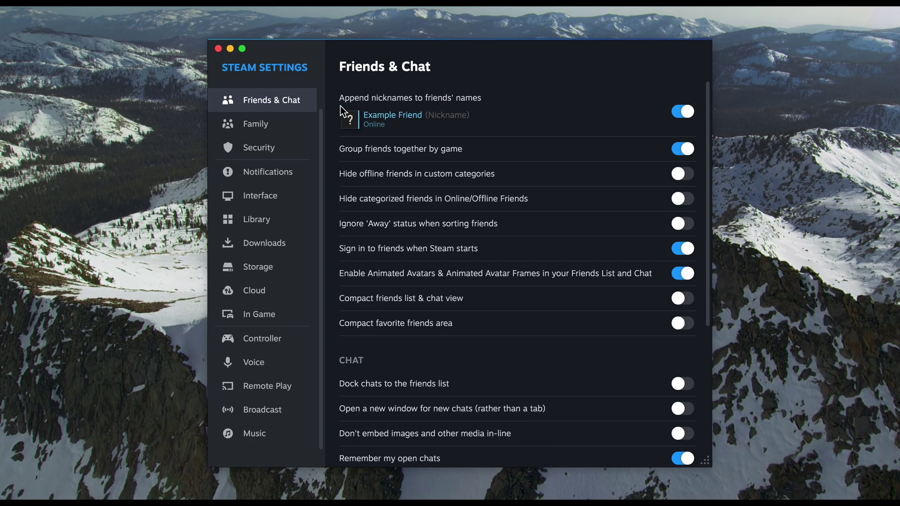
pyautogui.scroll(-1, 293, 124)
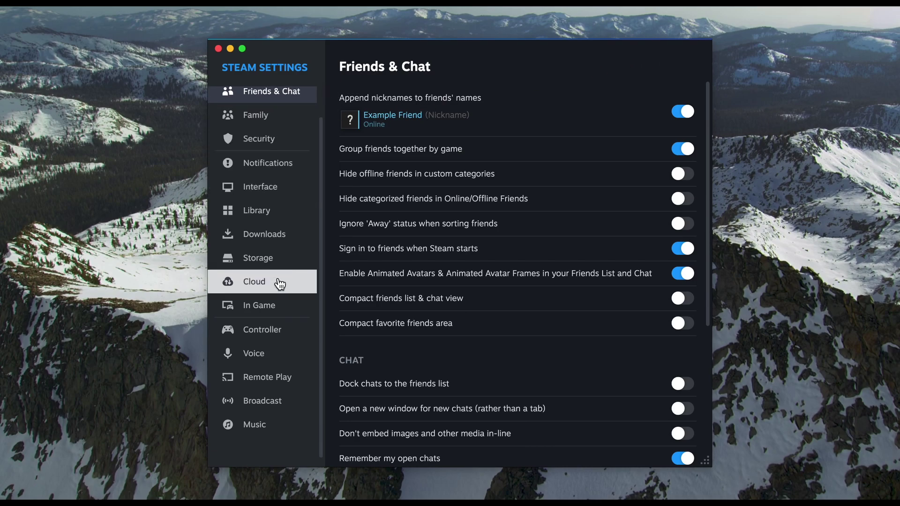
pyautogui.click(249, 334)
pyautogui.scroll(-2, 532, 178)
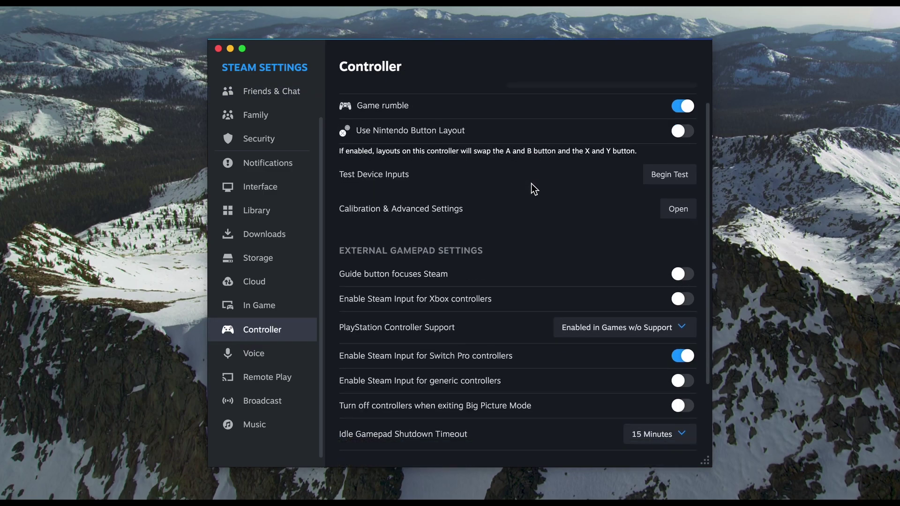
pyautogui.scroll(-3, 530, 185)
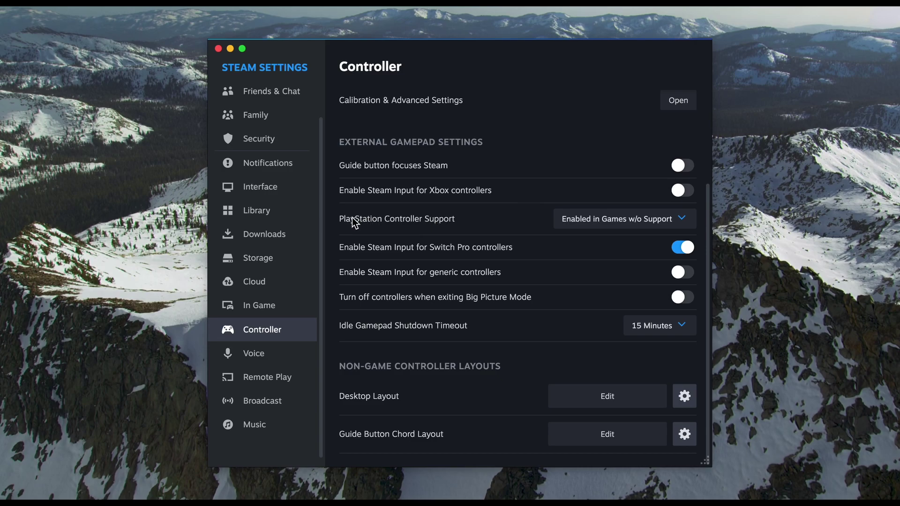
pyautogui.click(601, 223)
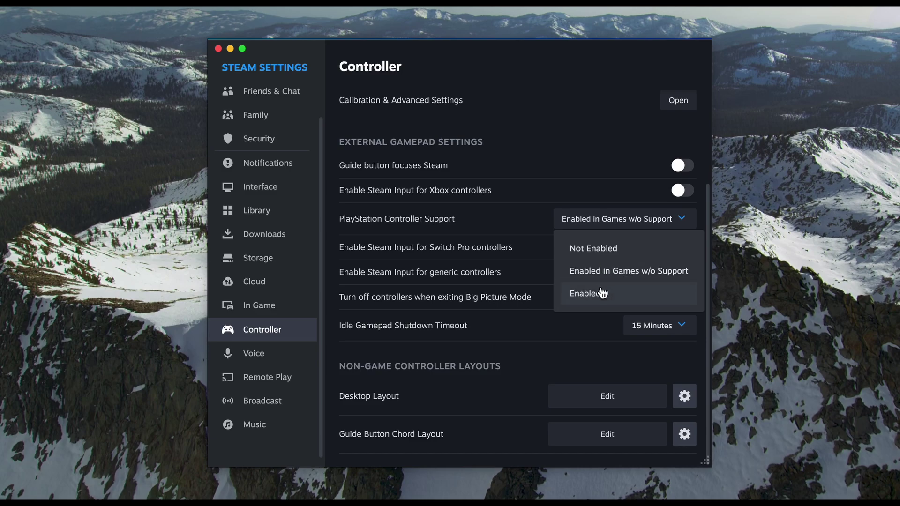
pyautogui.click(584, 129)
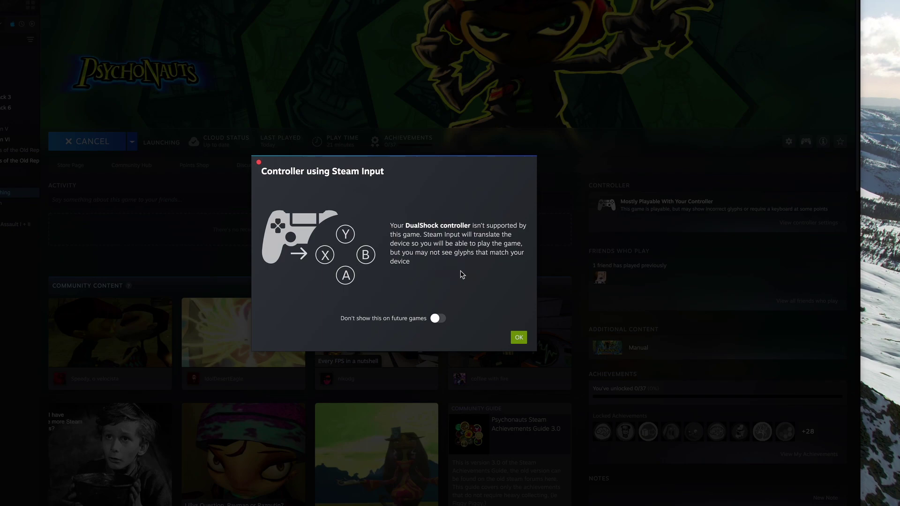
# Step: Acknowledge the Controller using Steam Input notice with OK
pyautogui.click(519, 337)
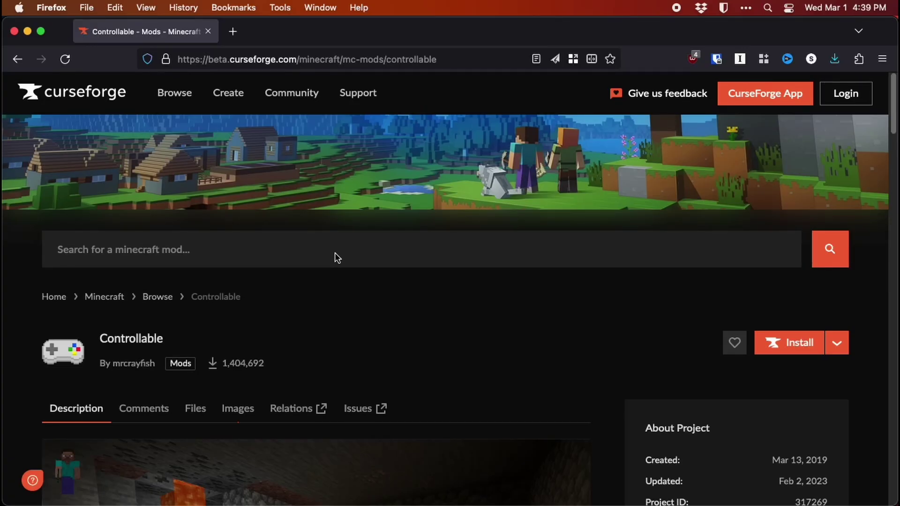
# Step: Scroll the Controllable page down to Supported Controllers, which lists Sony PS4 Dualshock
pyautogui.scroll(-5, 336, 251)
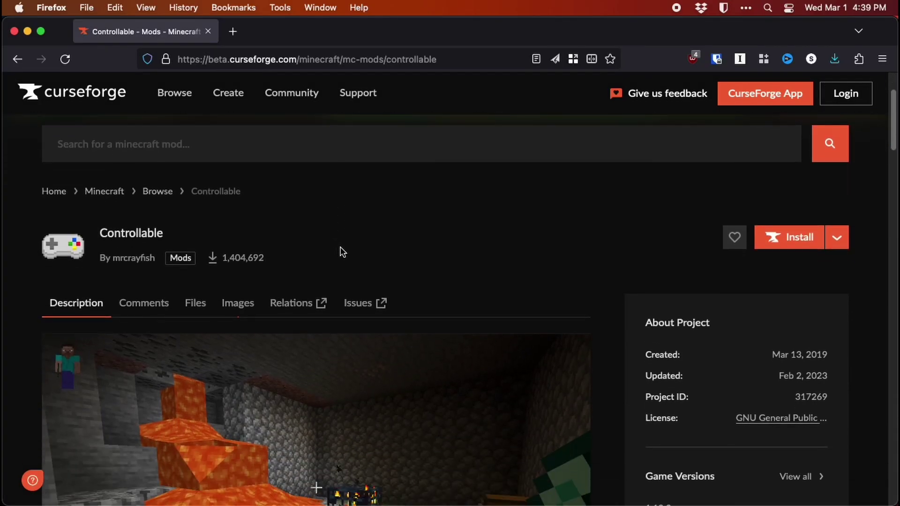
pyautogui.scroll(-6, 347, 244)
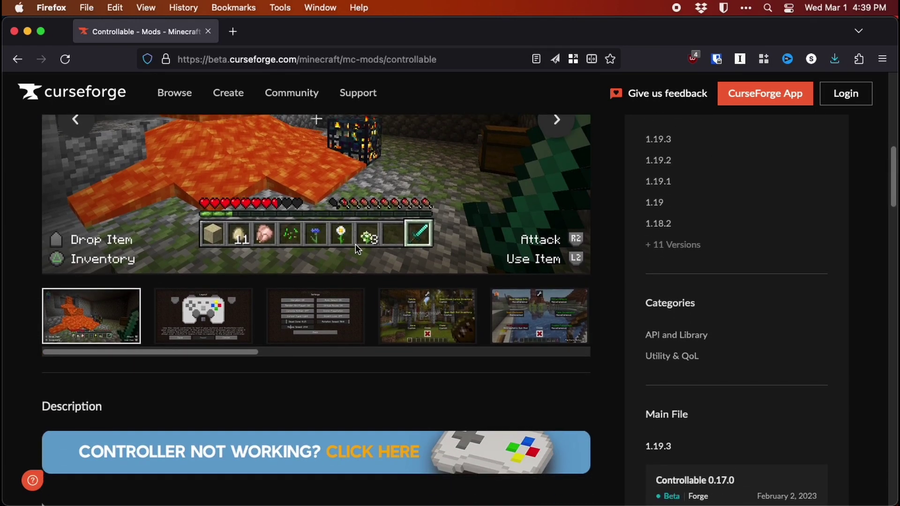
pyautogui.scroll(-9, 551, 246)
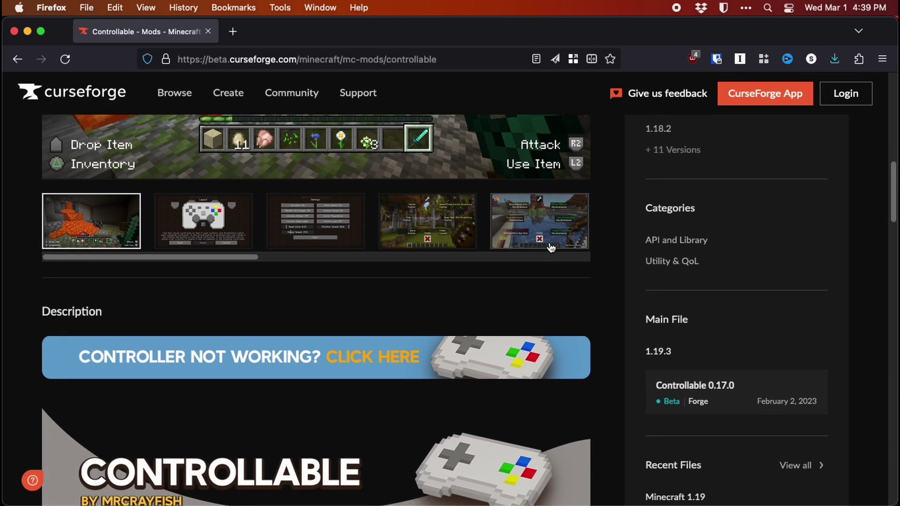
pyautogui.scroll(-1, 549, 246)
pyautogui.scroll(-1, 550, 246)
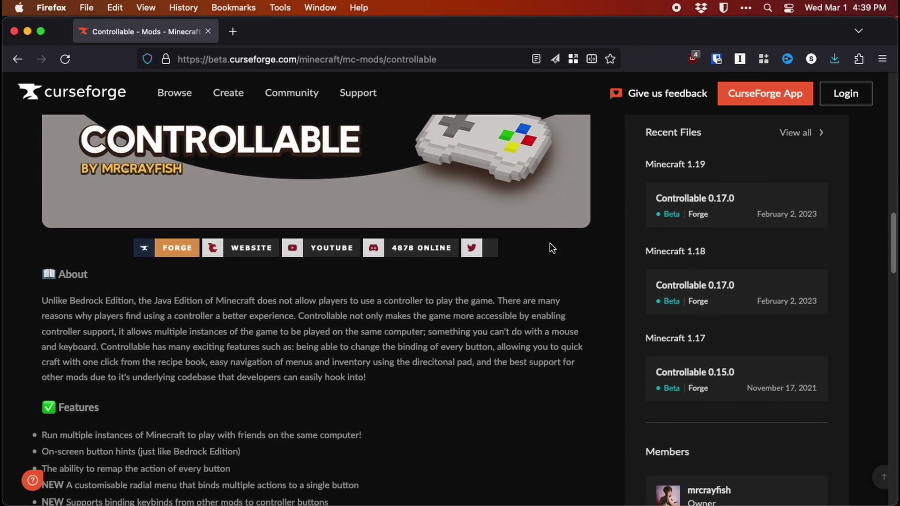
pyautogui.scroll(-2, 551, 248)
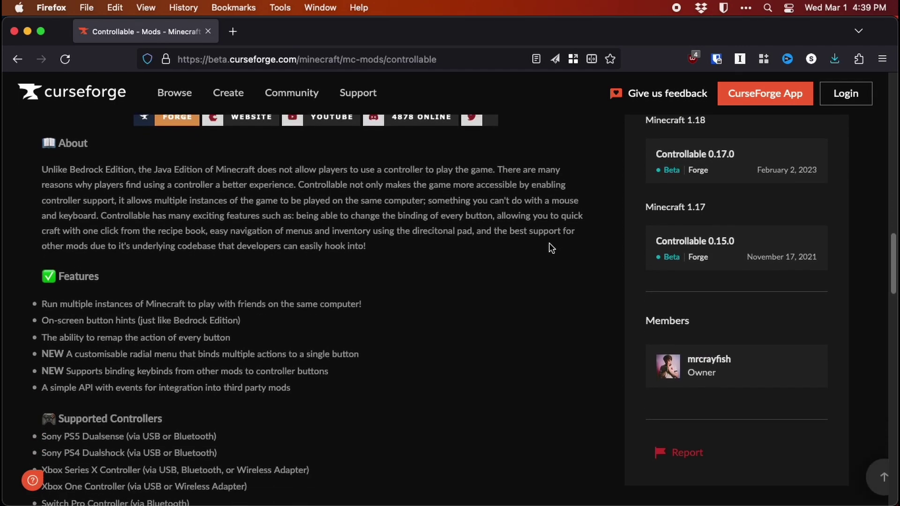
pyautogui.scroll(-5, 549, 244)
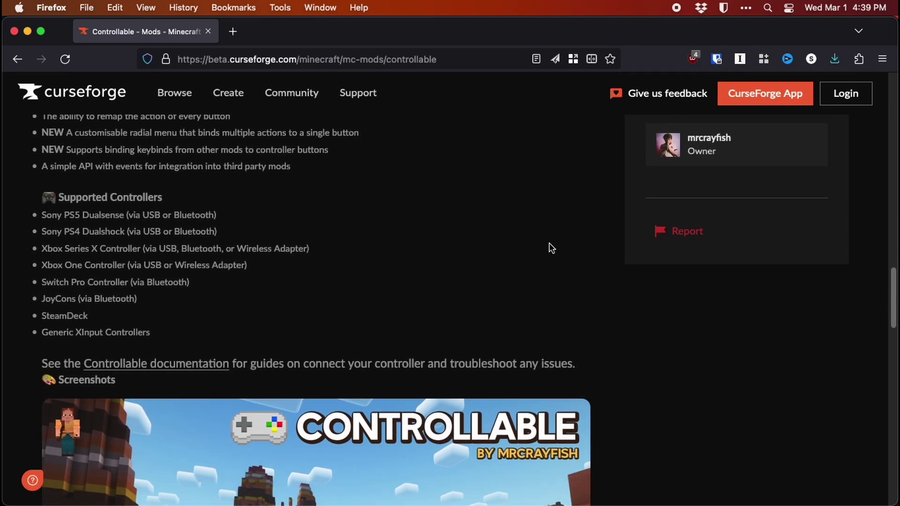